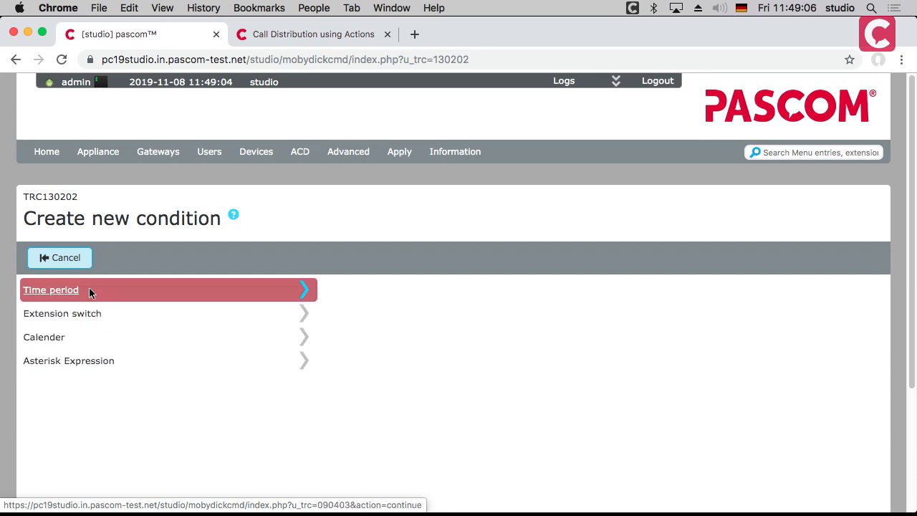
Create a new time period condition and title it BusinessHours
click(128, 295)
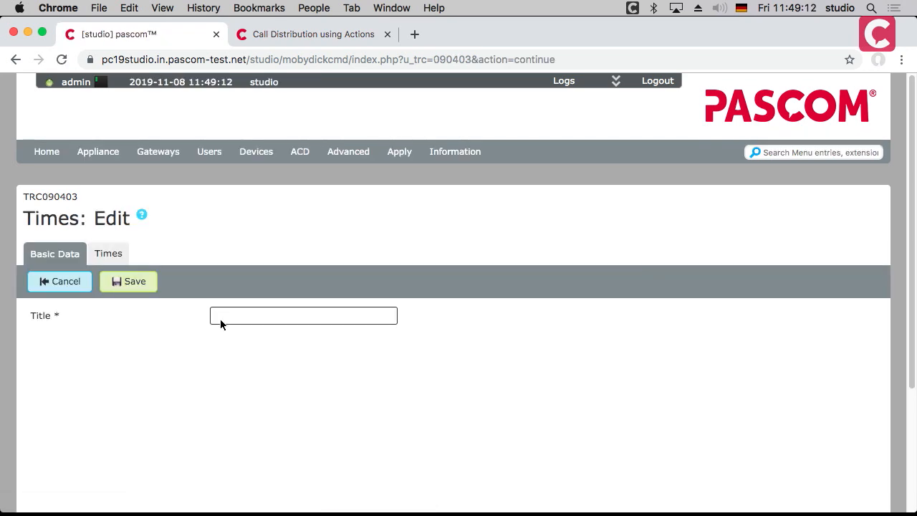
click(220, 319)
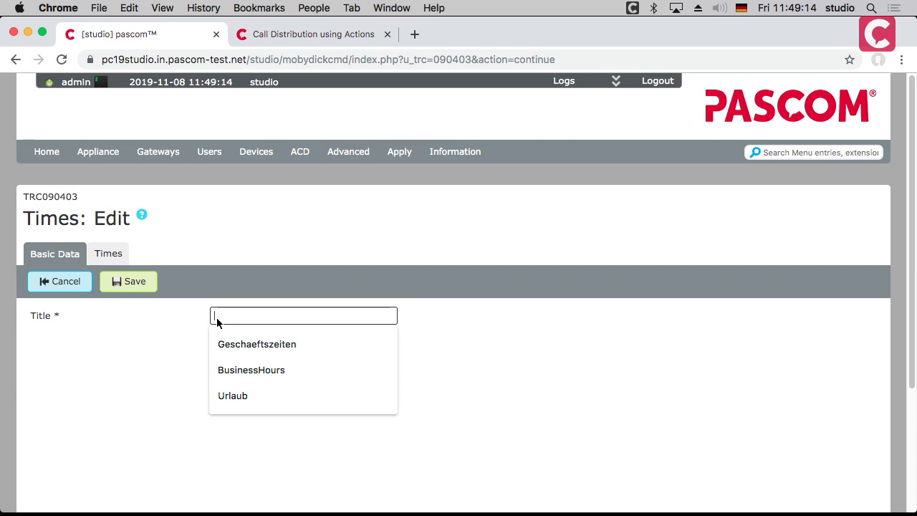
click(248, 369)
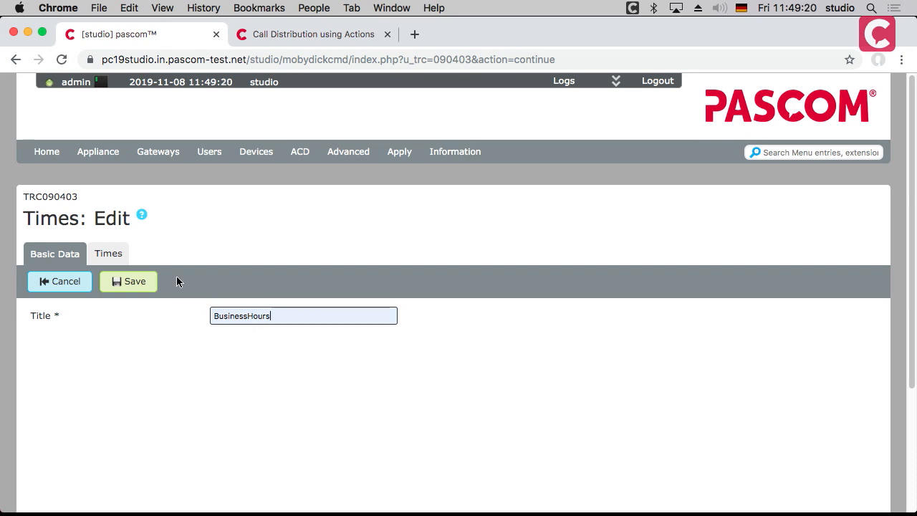
Add a time entry named 1 to the BusinessHours condition
click(104, 256)
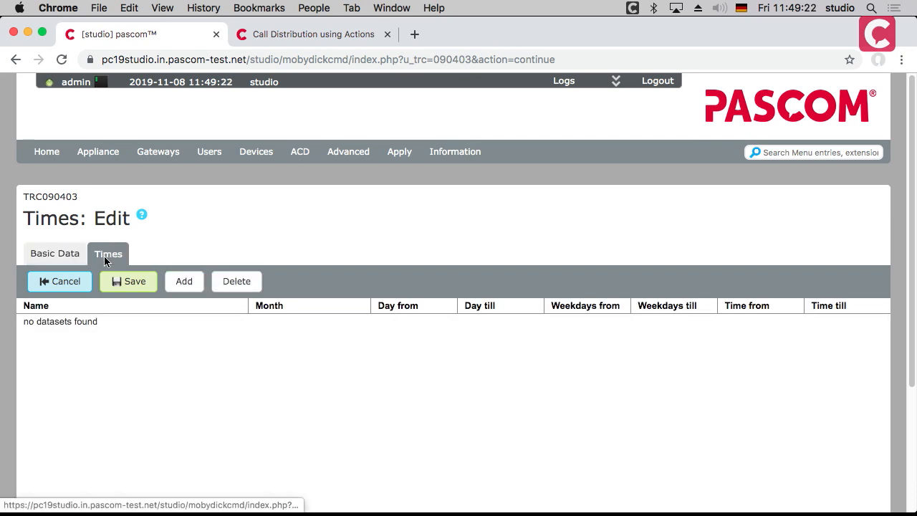
click(184, 281)
click(73, 321)
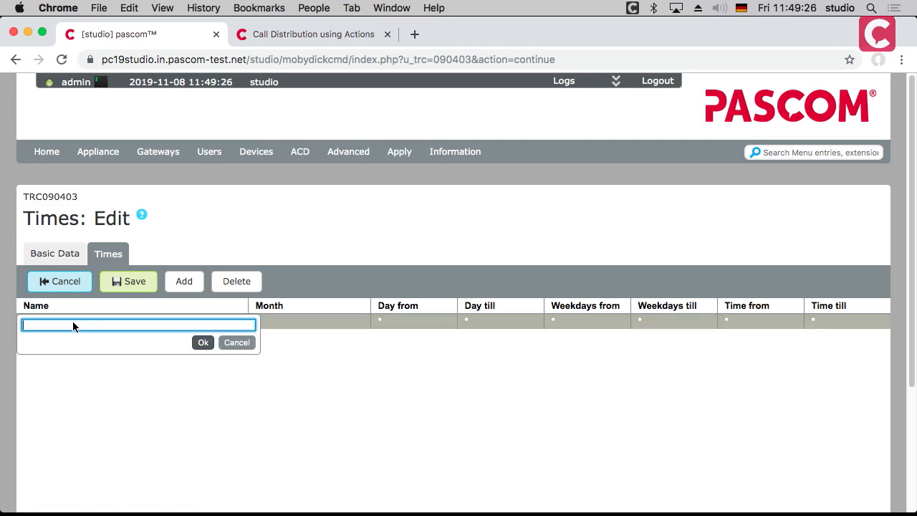
text(1)
click(203, 342)
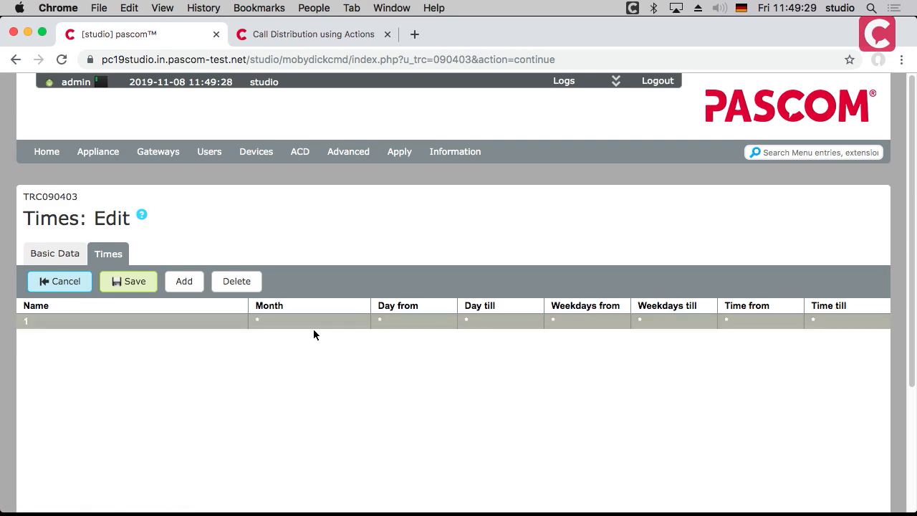
Set the weekdays of time entry 1 to run from Monday till Friday
click(600, 322)
click(600, 322)
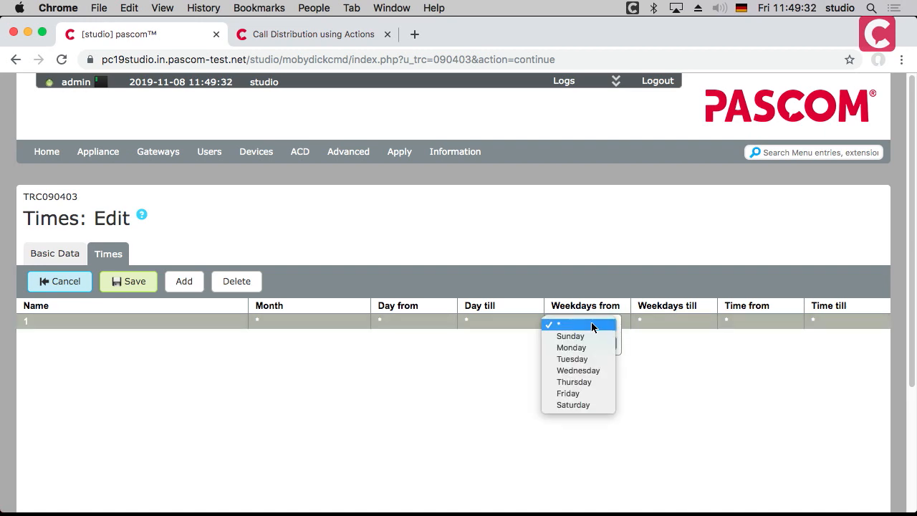
click(571, 348)
click(566, 344)
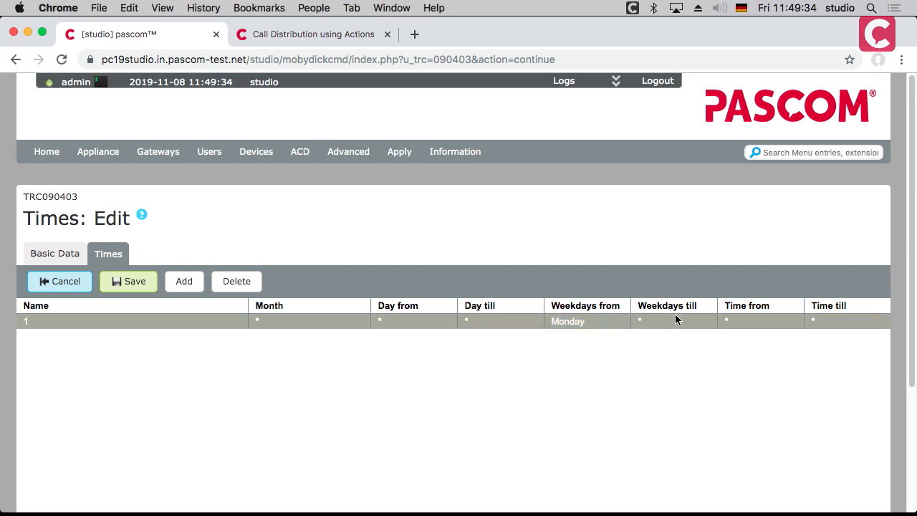
click(670, 320)
click(671, 320)
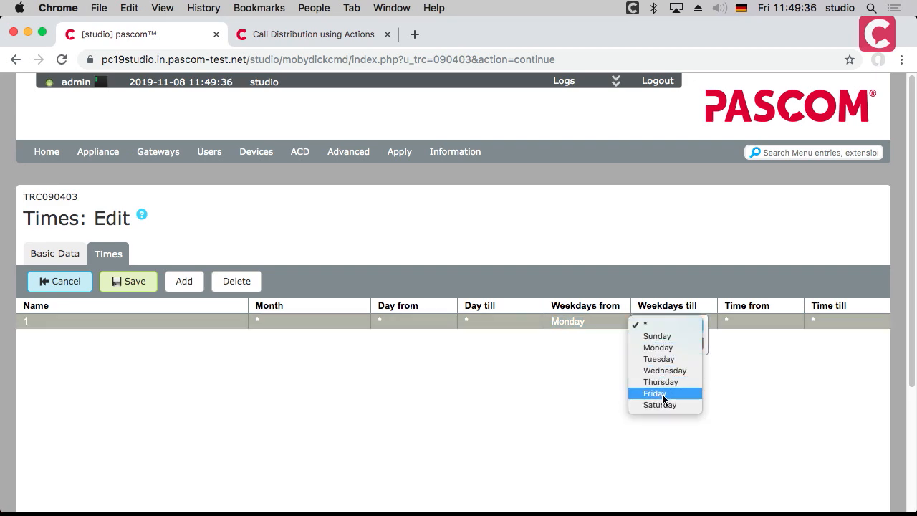
click(666, 391)
click(651, 346)
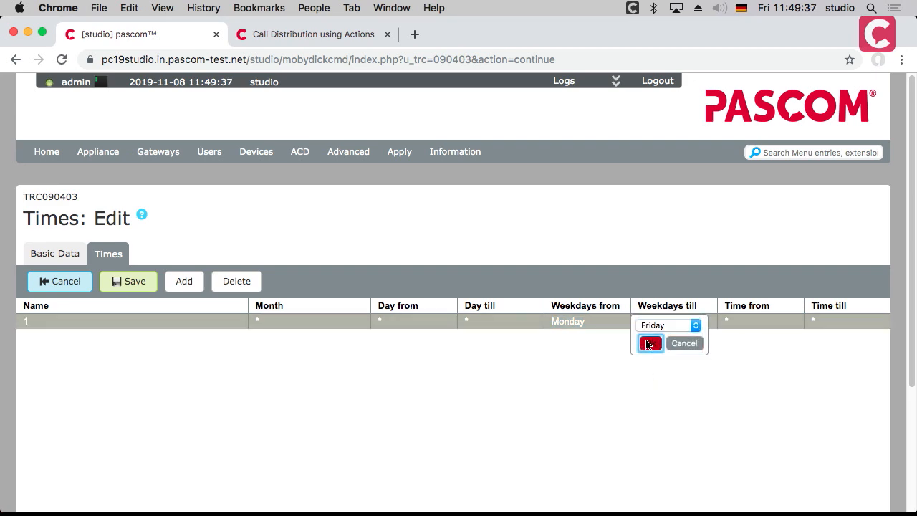
Set the time range of entry 1 from 08:00 till 12:00
click(739, 322)
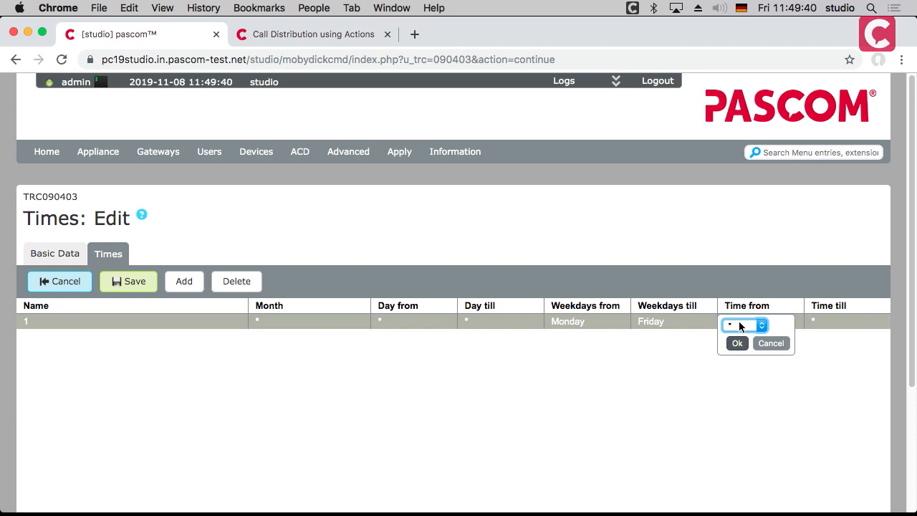
text(08:00)
click(738, 345)
click(829, 320)
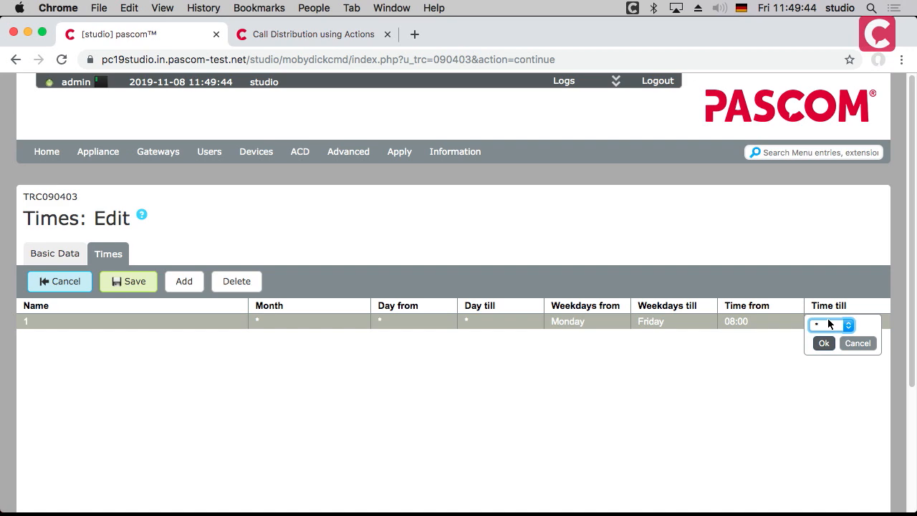
text(12:00)
click(823, 345)
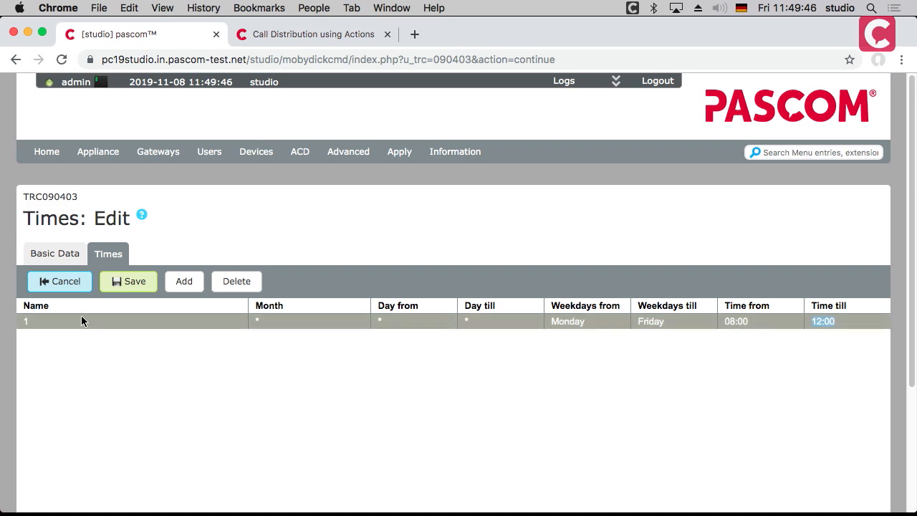
Add a second time entry named 2 to the BusinessHours condition
click(172, 281)
click(87, 338)
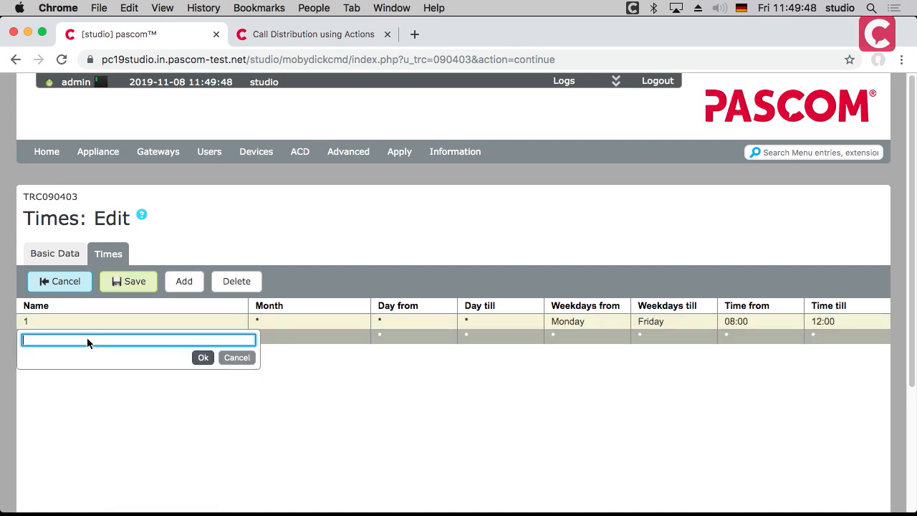
text(2)
click(202, 357)
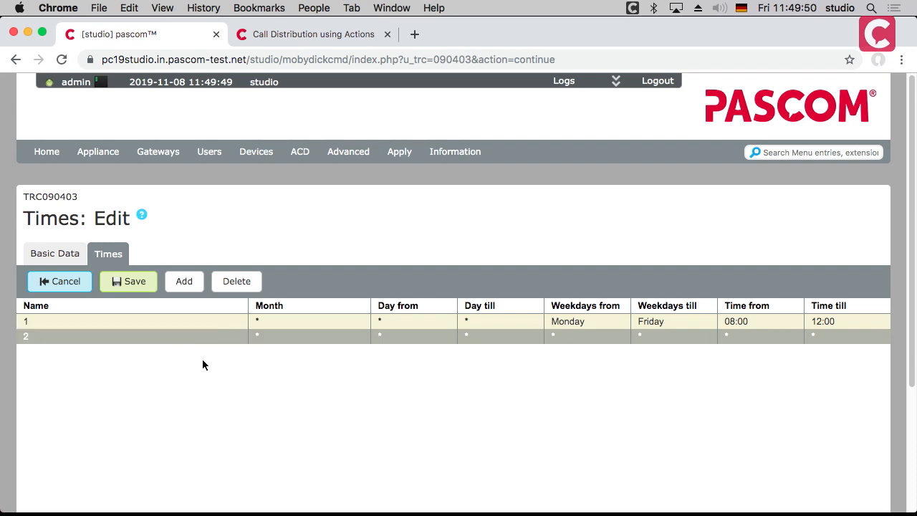
Set the weekdays of time entry 2 to run from Monday till Thursday
click(578, 343)
click(577, 341)
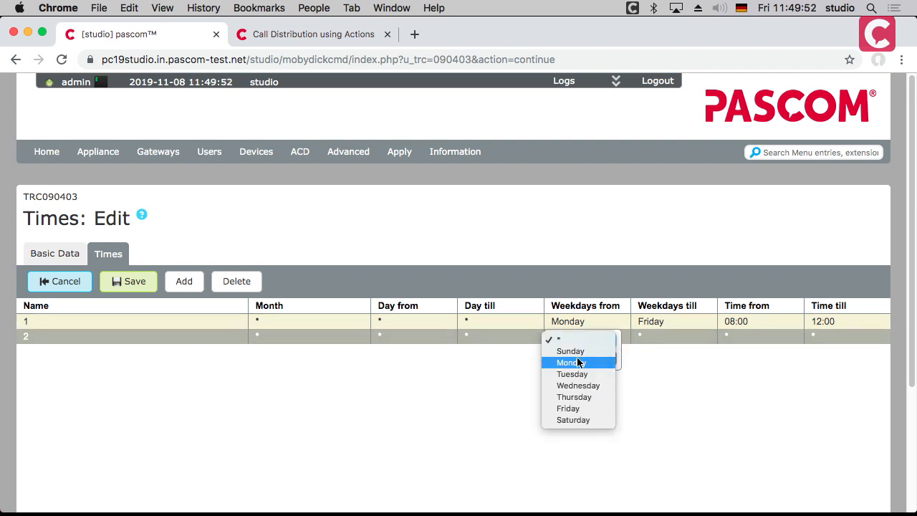
click(571, 363)
click(559, 358)
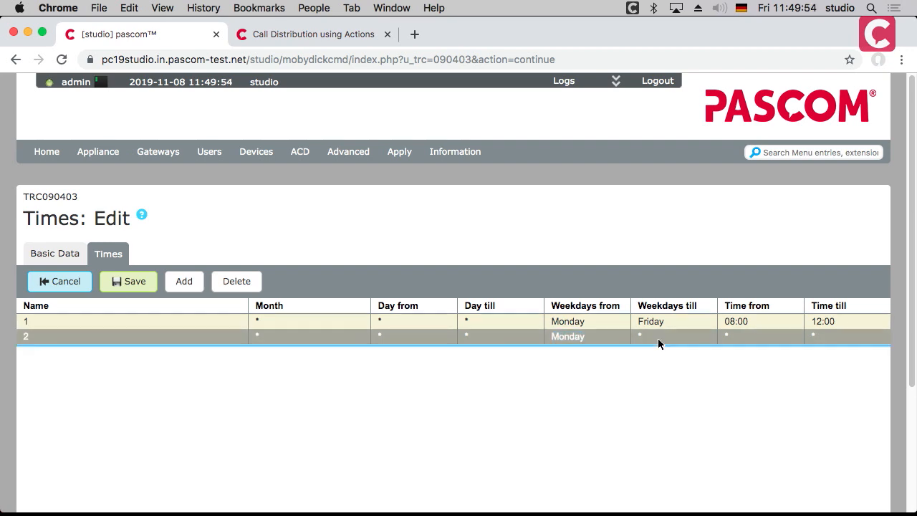
click(658, 338)
click(656, 339)
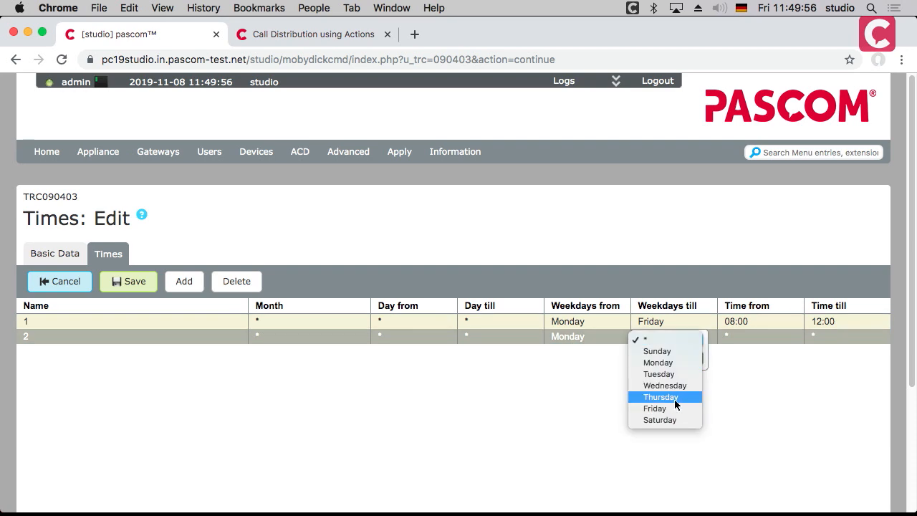
click(670, 399)
click(649, 359)
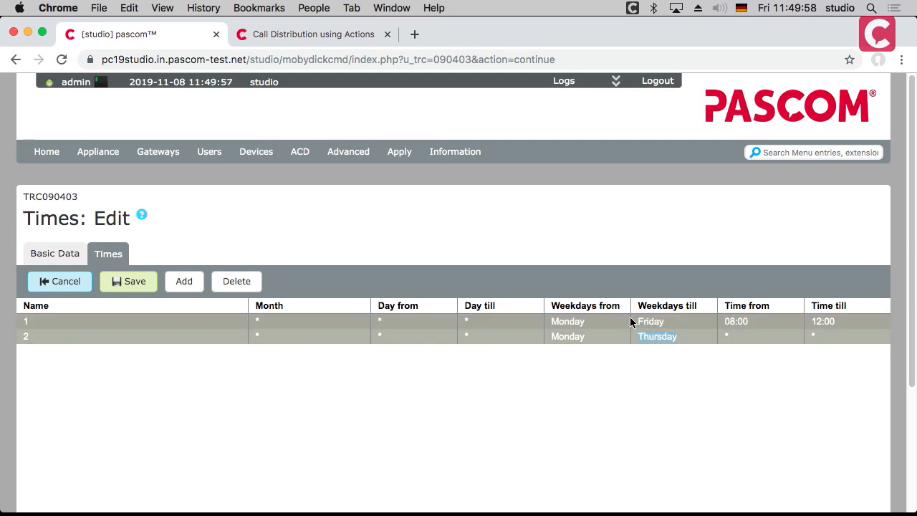
Set the time range of entry 2 from 14:00 till 16:00 and save the BusinessHours condition
click(778, 343)
text(14:00)
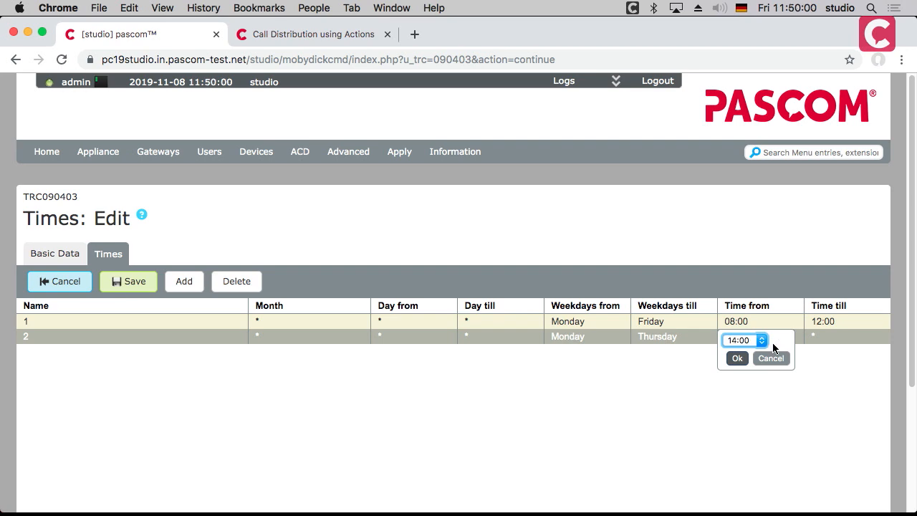
click(738, 359)
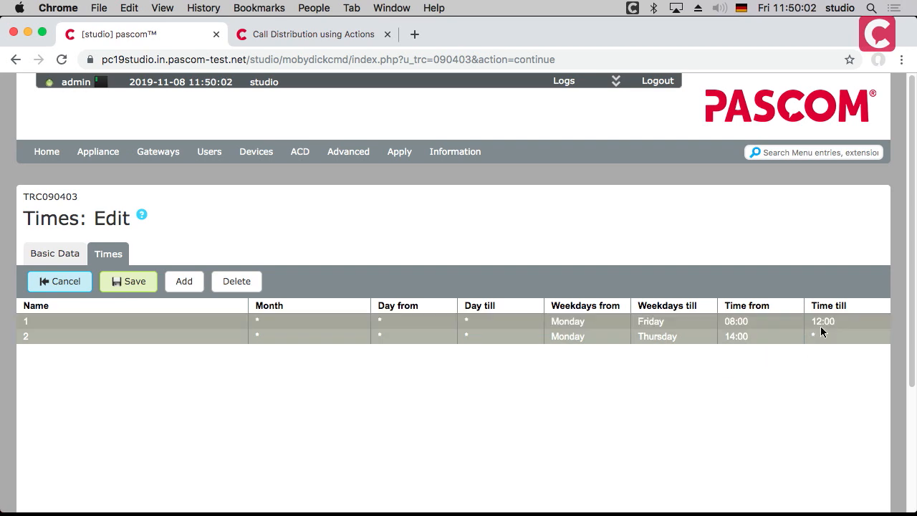
click(827, 336)
click(823, 341)
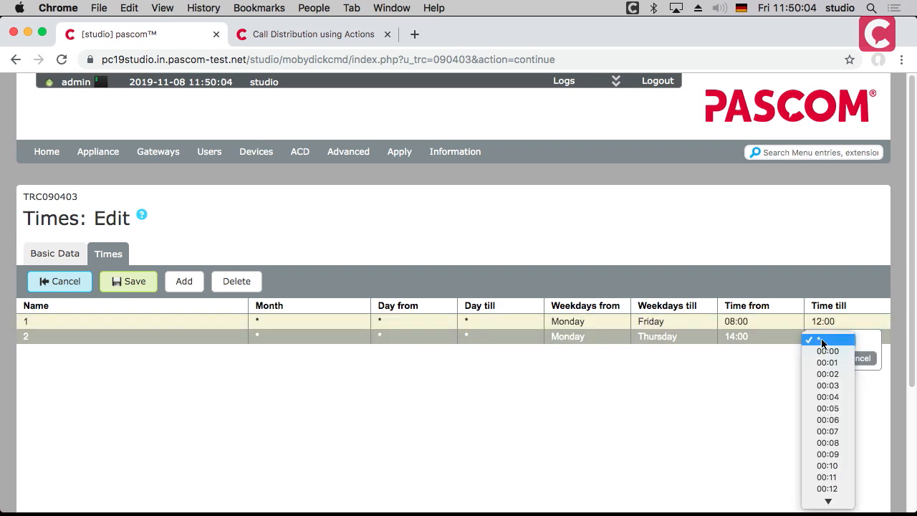
text(16:00)
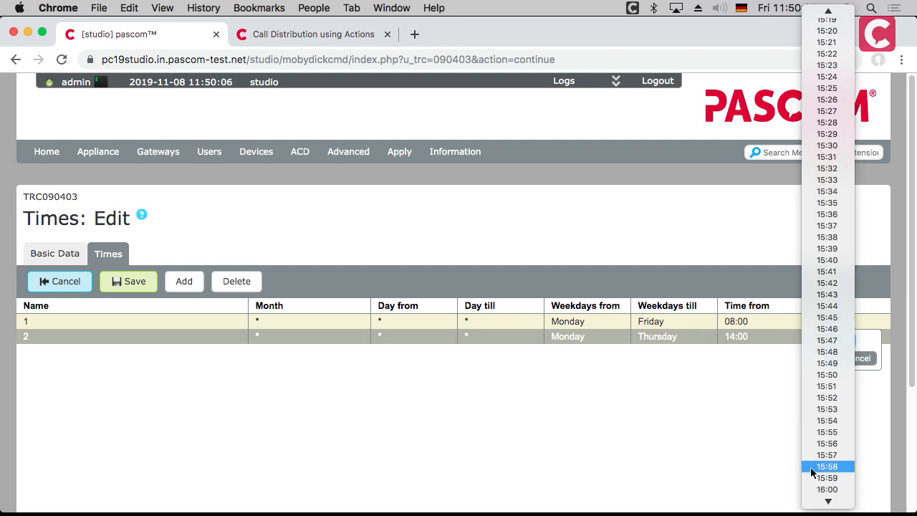
click(828, 490)
click(822, 359)
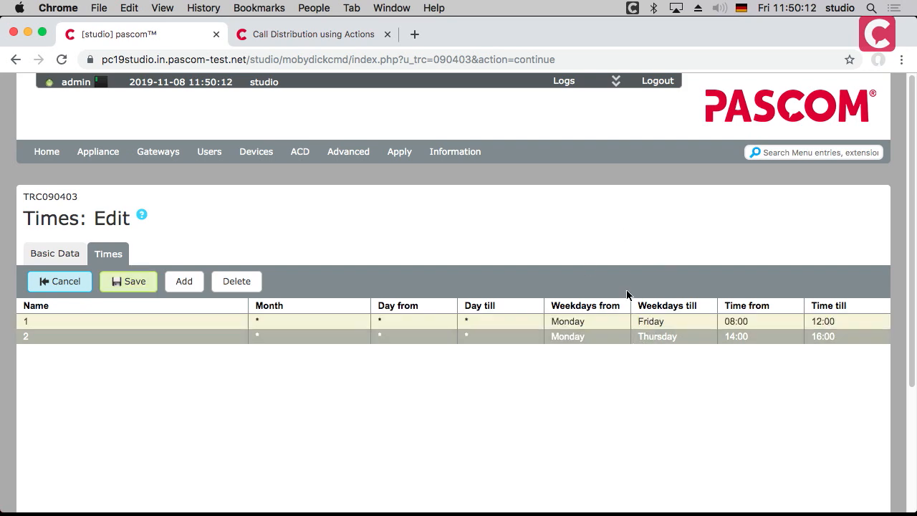
click(532, 326)
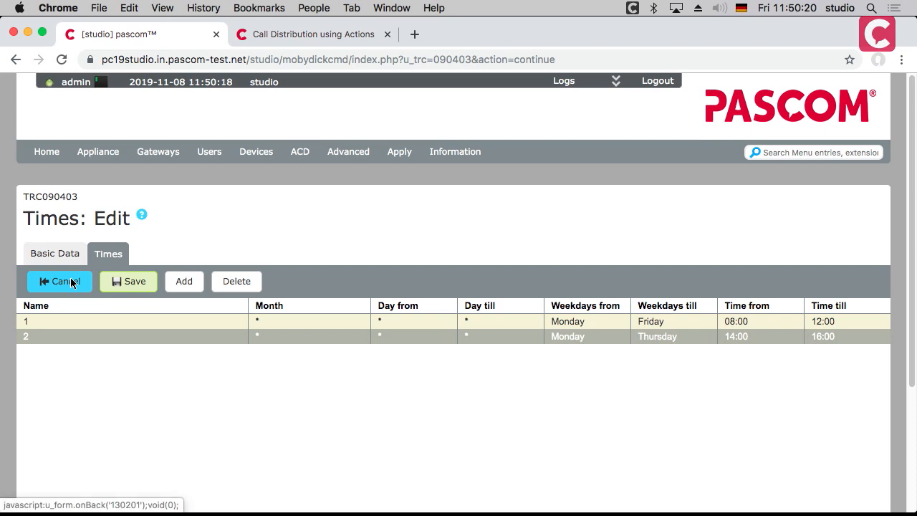
click(131, 284)
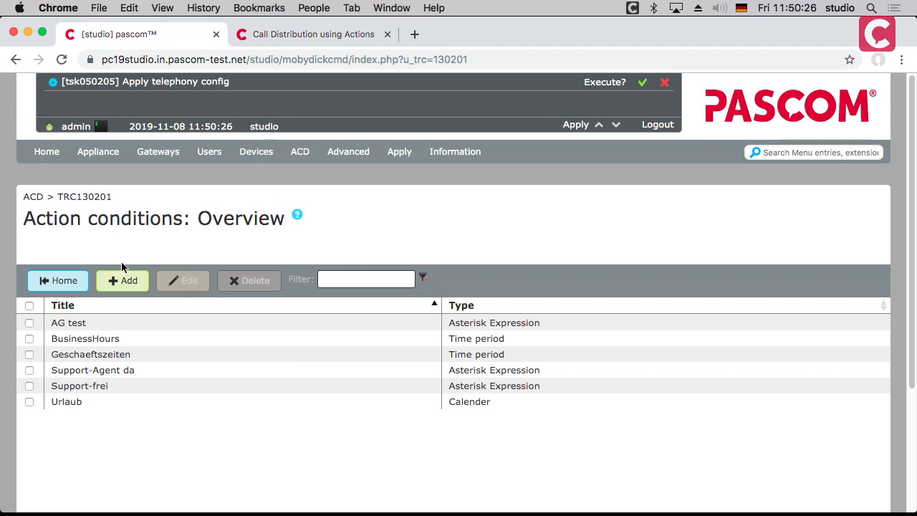
Create a Calender condition titled Holliday and mark 24 and 25 December 2019 as its days
click(140, 283)
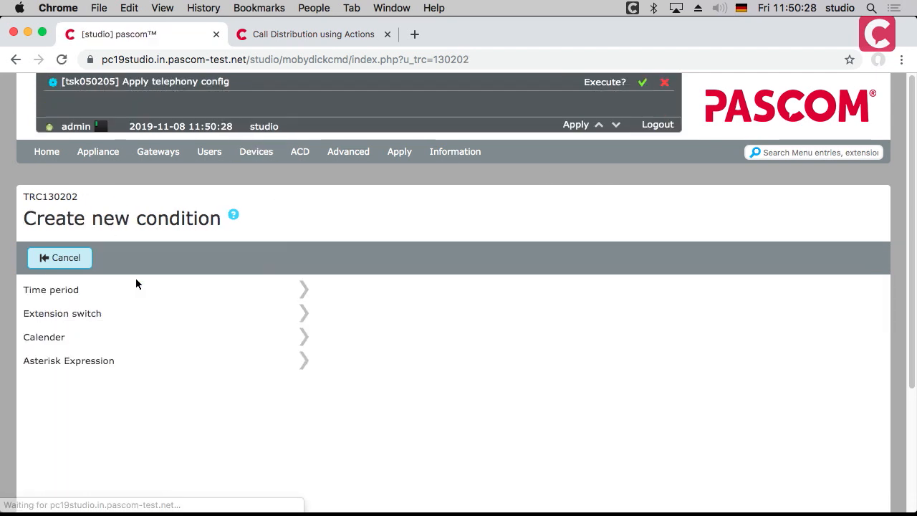
click(68, 341)
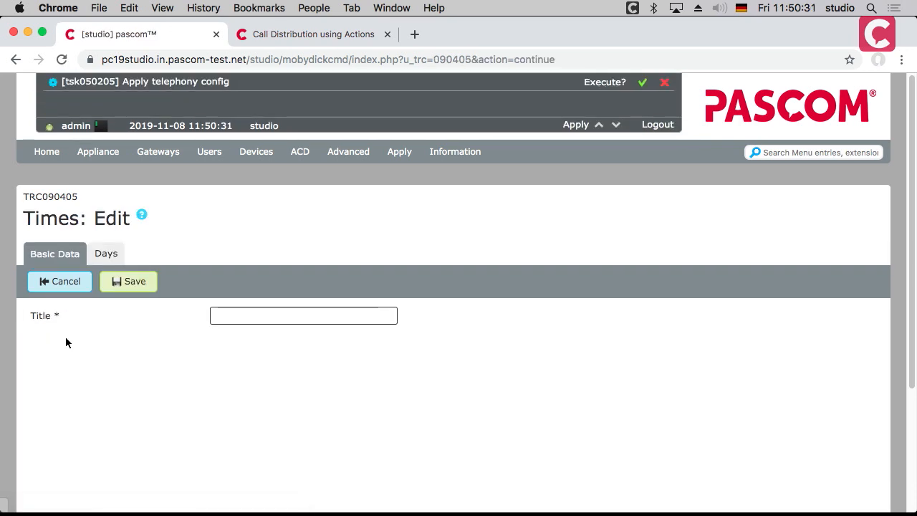
click(268, 320)
text(Holliday)
click(106, 254)
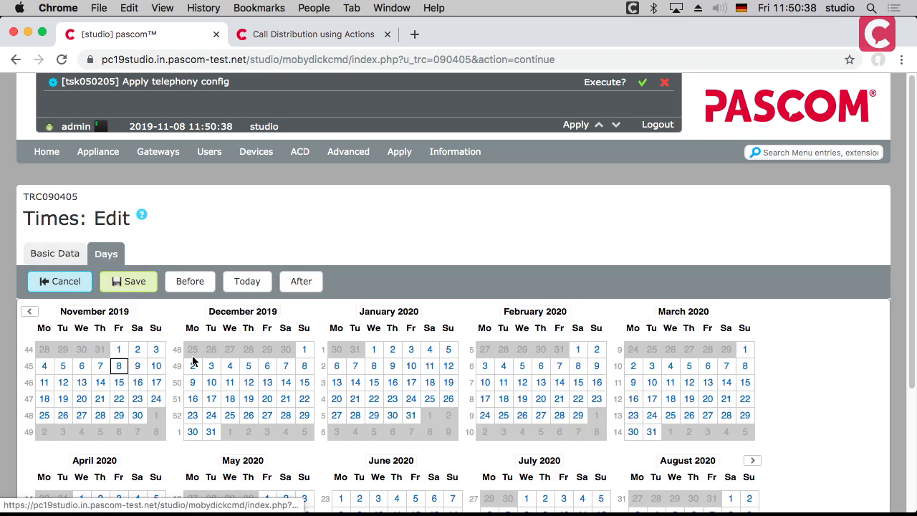
click(215, 423)
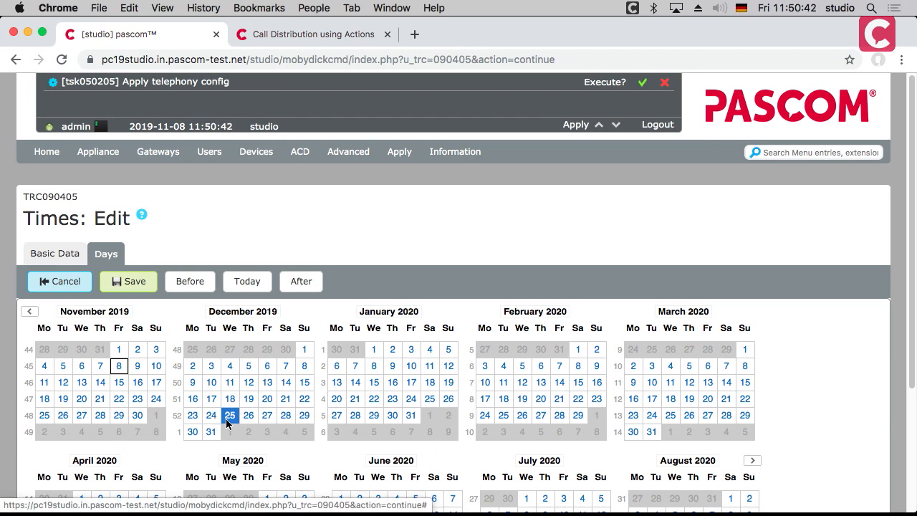
click(227, 420)
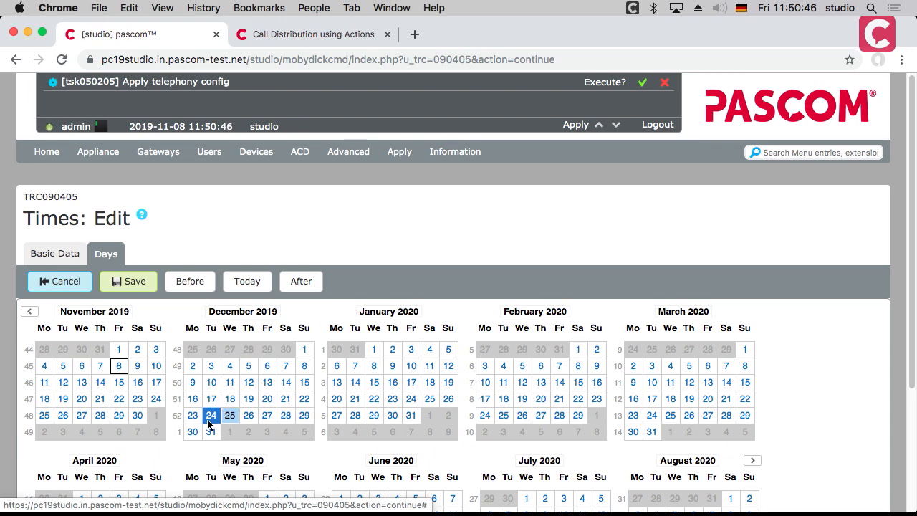
Save the Holliday condition and apply the pending configuration jobs
click(129, 281)
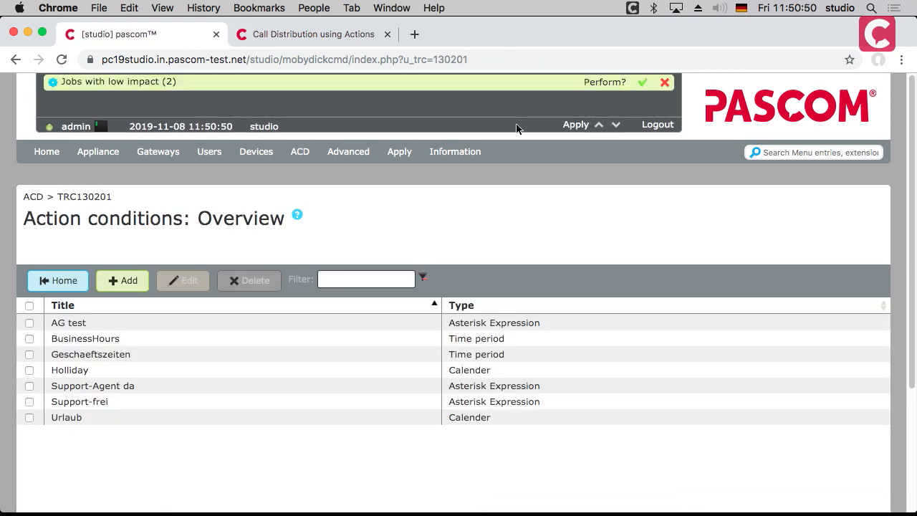
click(572, 128)
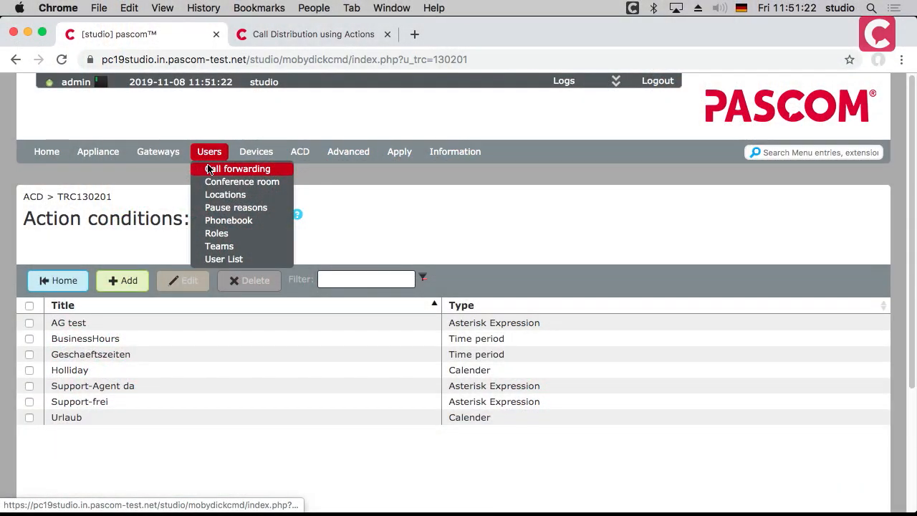
Open the Sales team for editing from the teams overview
click(218, 246)
click(116, 342)
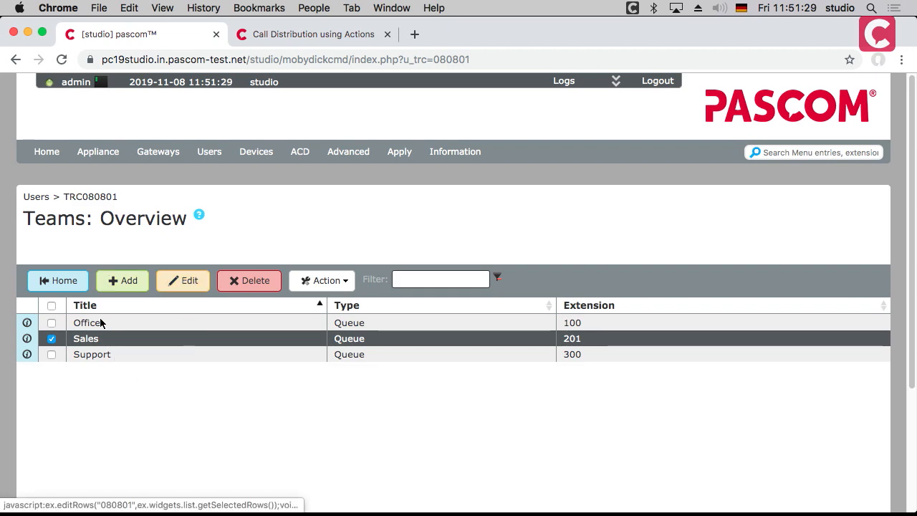
click(180, 282)
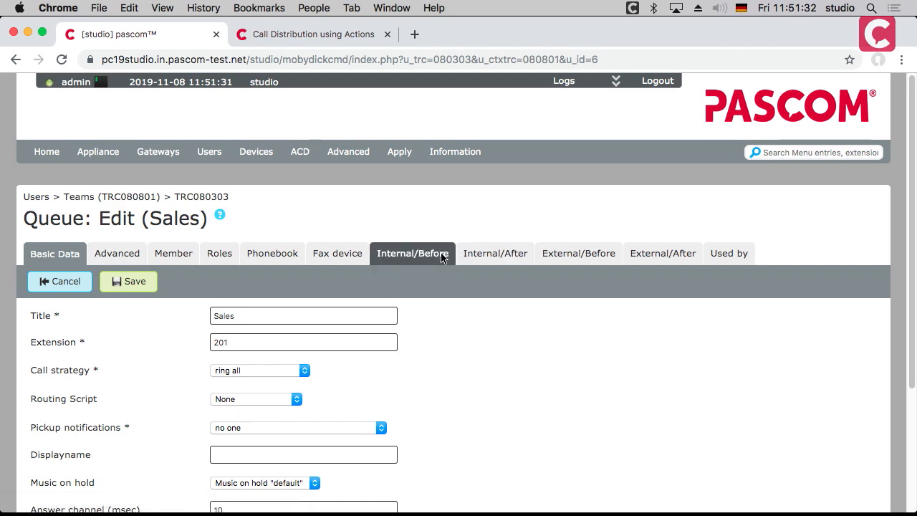
Set the condition of the Sales team's Internal/Before pc-welcome announcement to BusinessHours
click(435, 256)
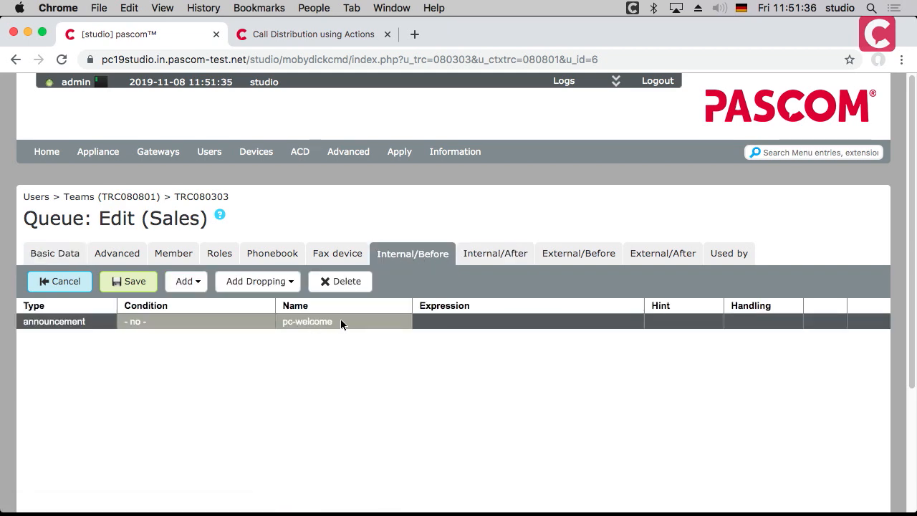
click(206, 324)
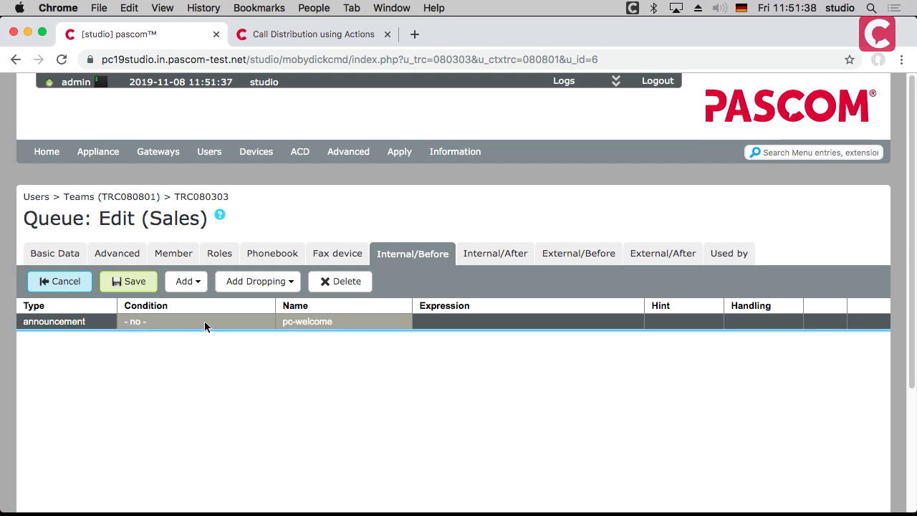
click(201, 322)
click(195, 322)
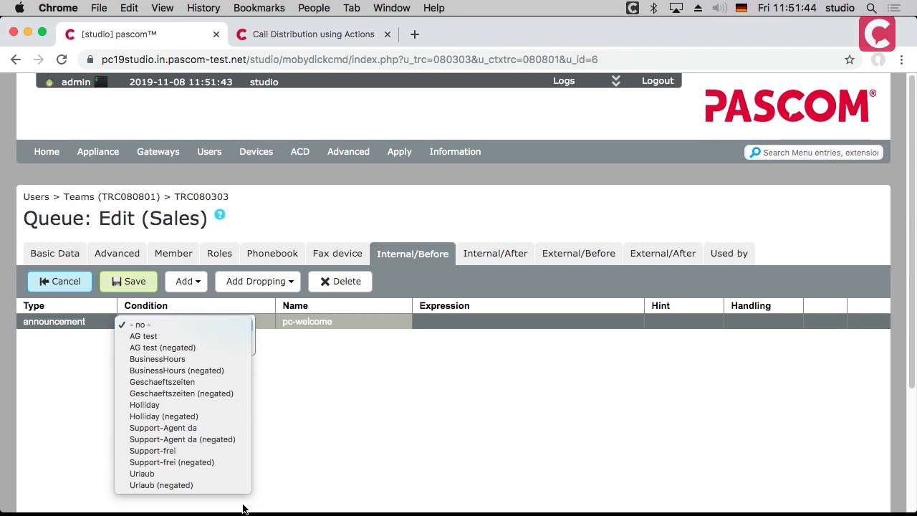
click(241, 361)
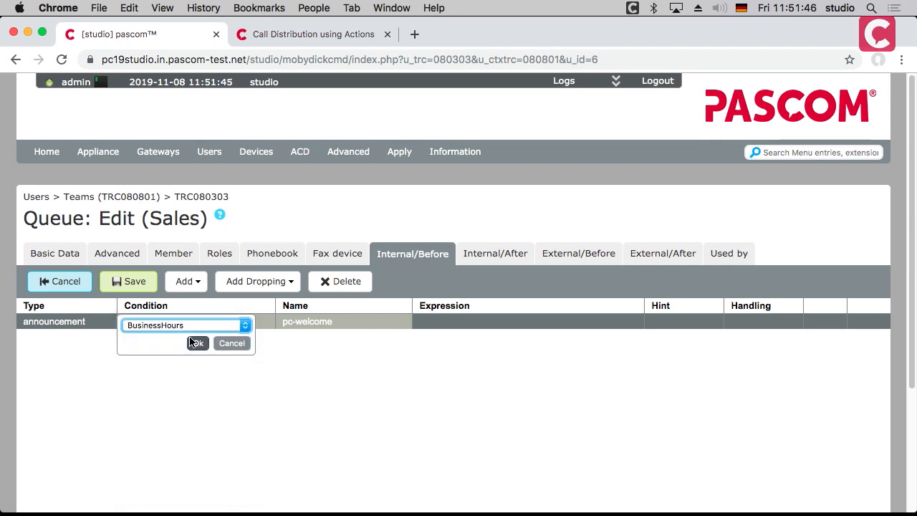
click(194, 344)
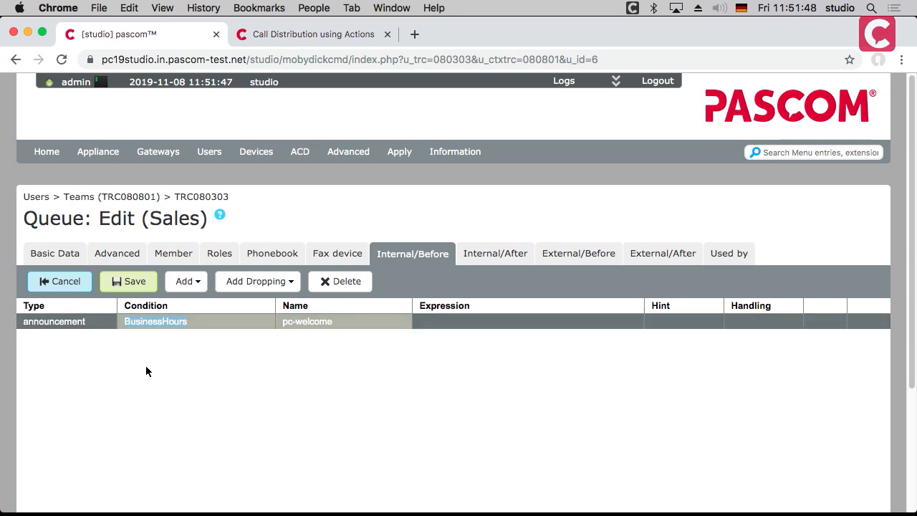
Add a second announcement action to the Internal/Before actions and set its condition to BusinessHours (negated)
click(194, 282)
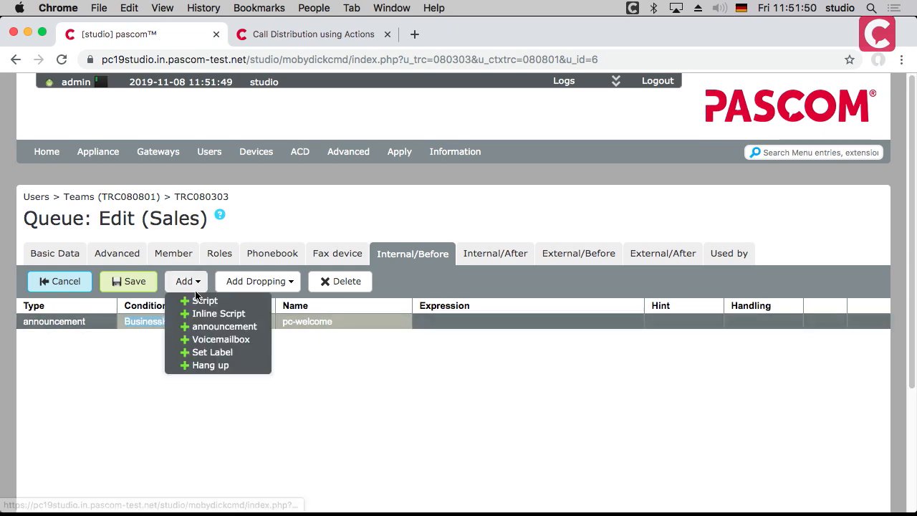
click(140, 369)
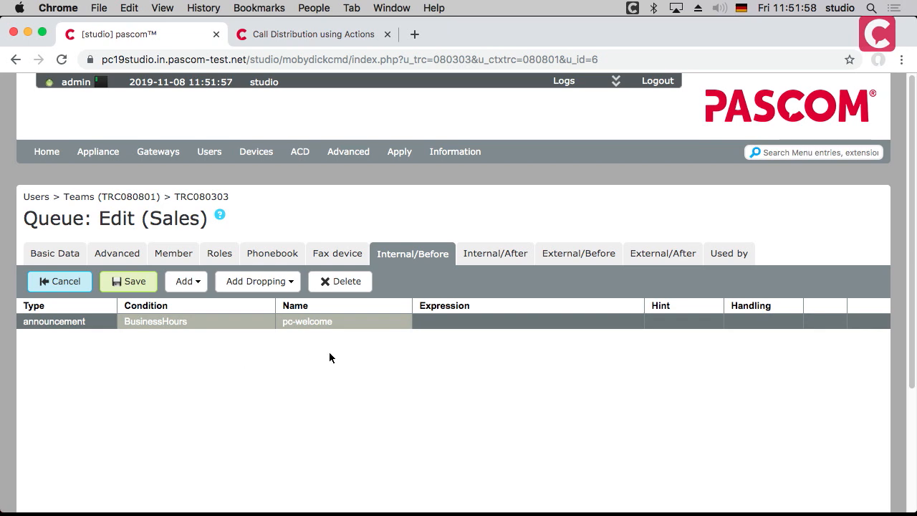
click(186, 281)
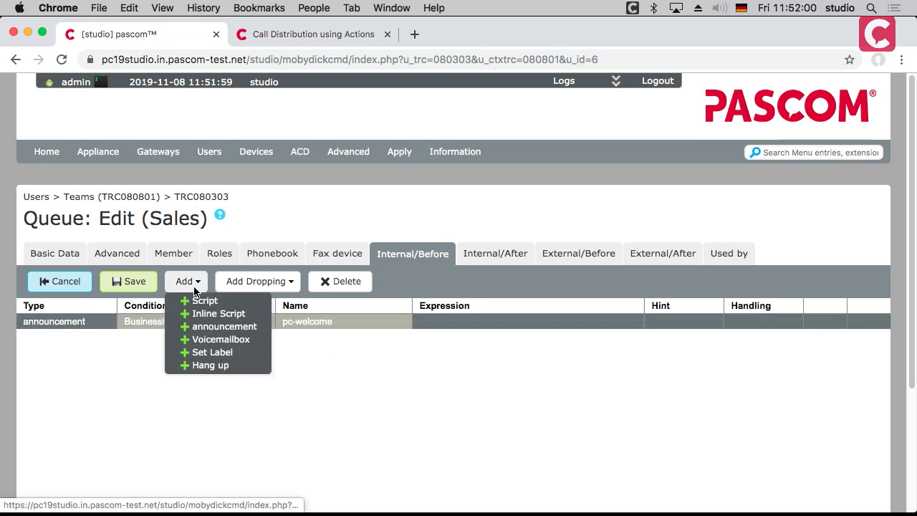
click(215, 327)
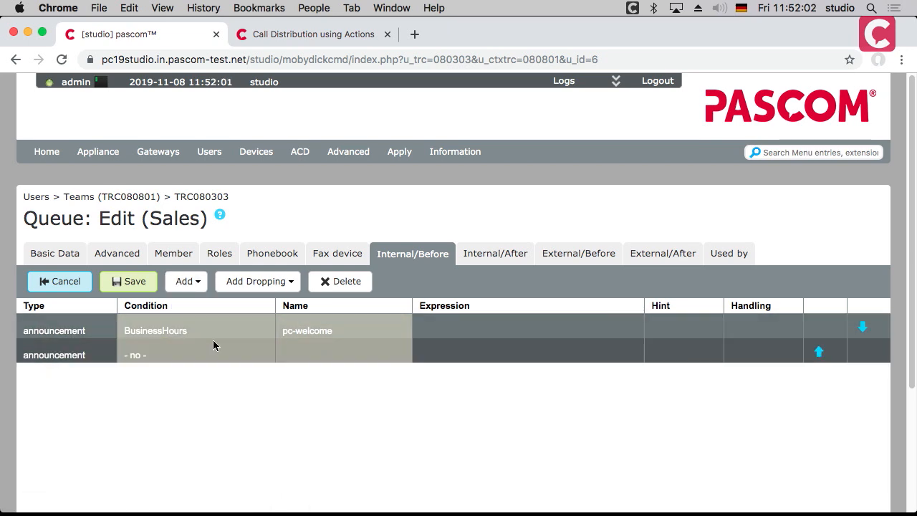
click(166, 357)
click(175, 348)
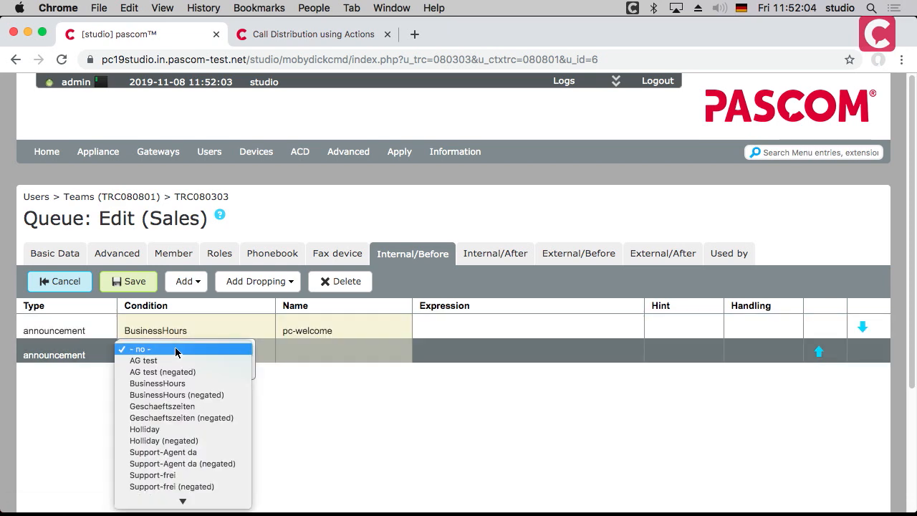
click(207, 396)
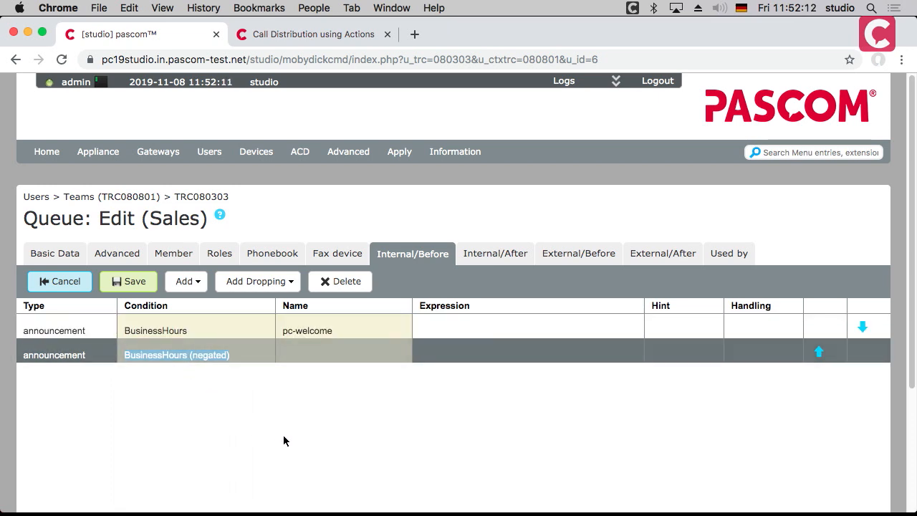
Choose pc-closed as the sound file name of the announcement with the negated BusinessHours condition
click(342, 358)
click(343, 353)
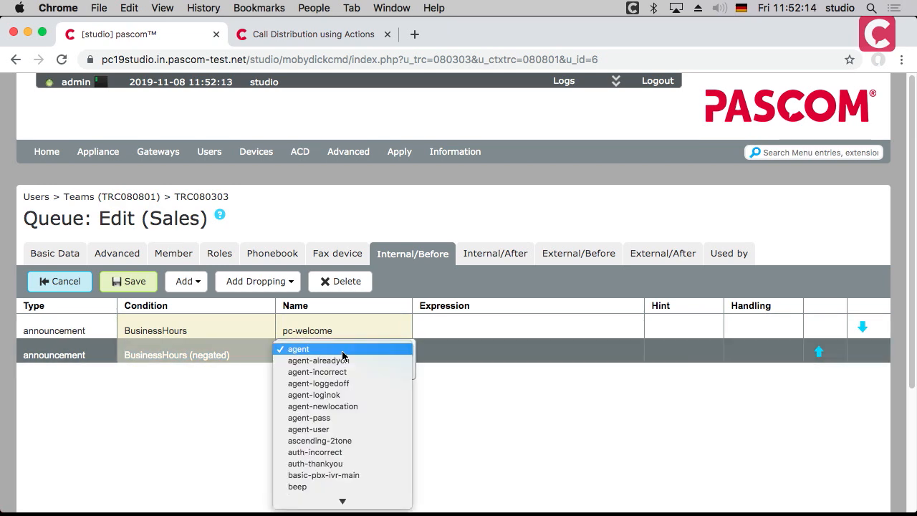
scroll(343, 355, down, 15)
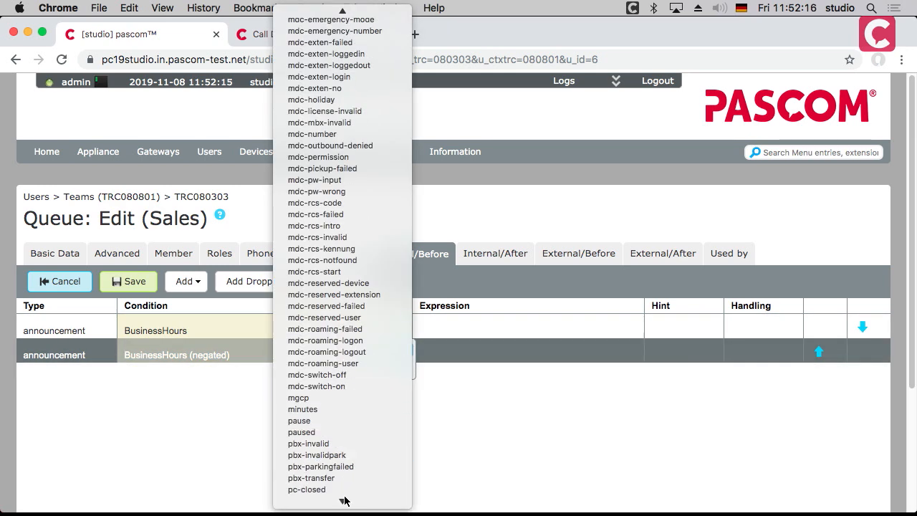
click(308, 464)
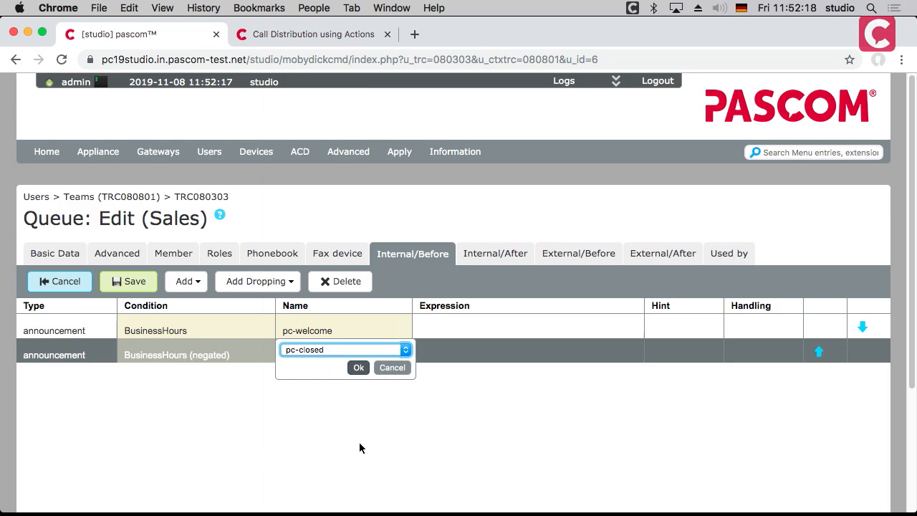
click(358, 367)
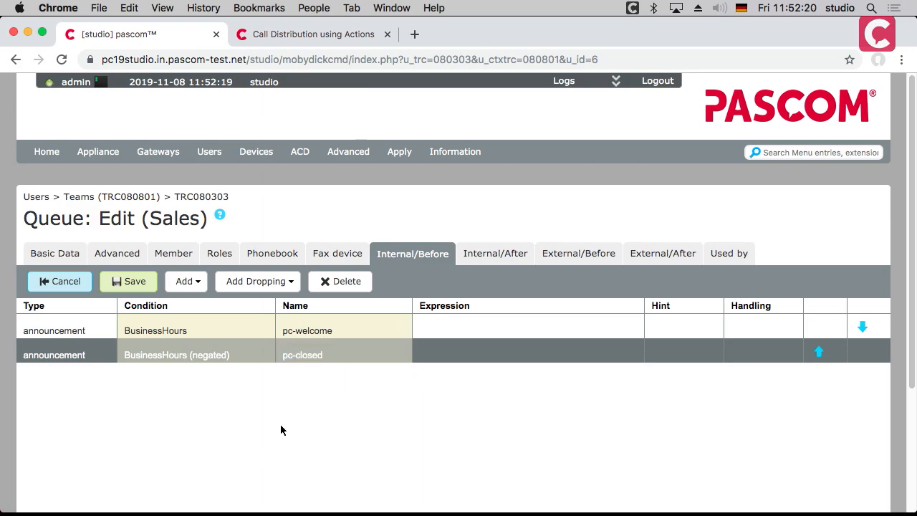